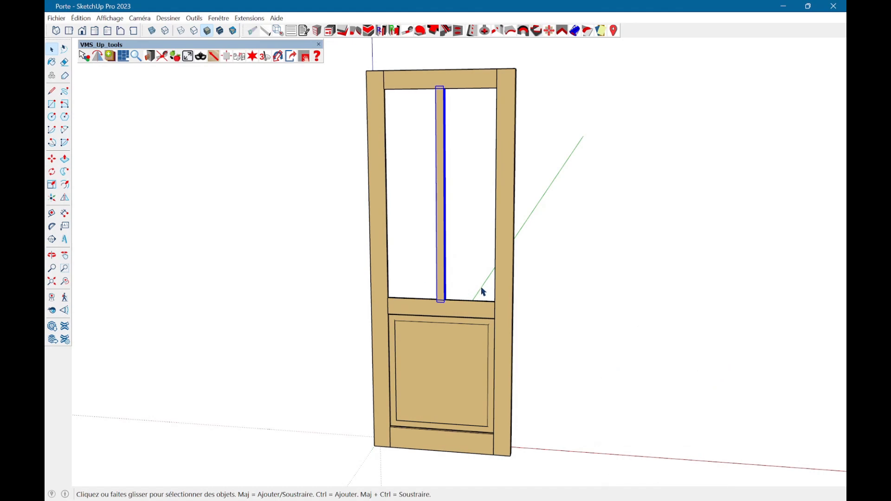
Deselect the central glazing bar and look through the list of available toolbars for the solid tools.
mouse_move(568, 296)
middle_down()
mouse_move(656, 292)
mouse_move(566, 298)
middle_up()
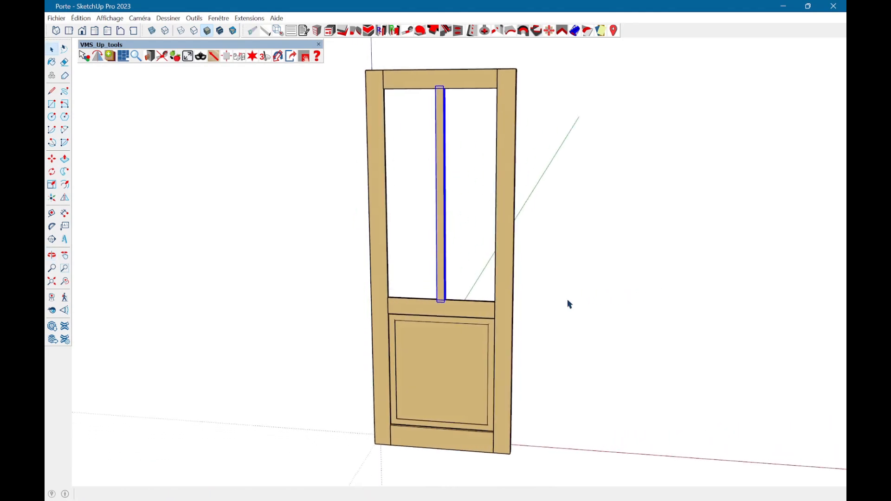
click(311, 275)
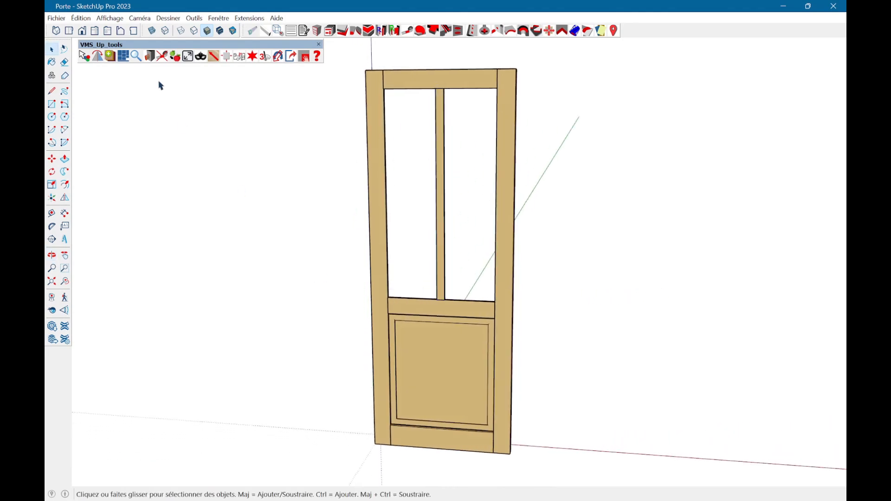
click(113, 18)
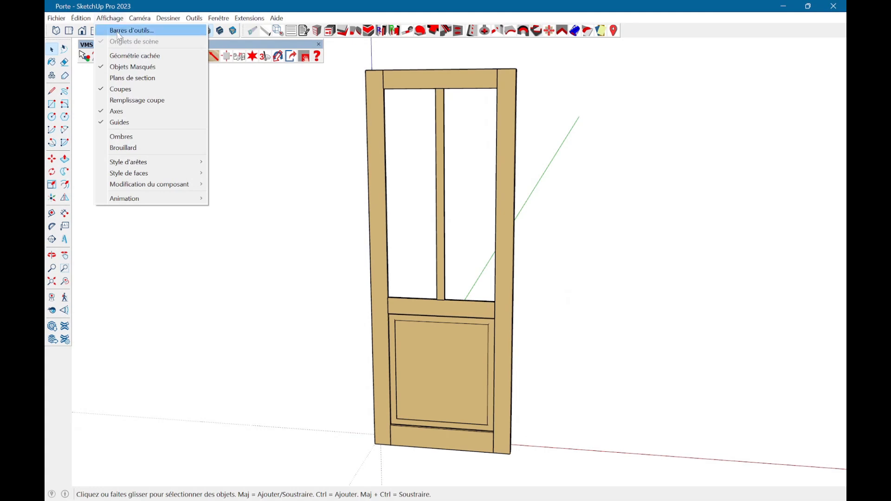
click(119, 31)
scroll(380, 252, down, 2)
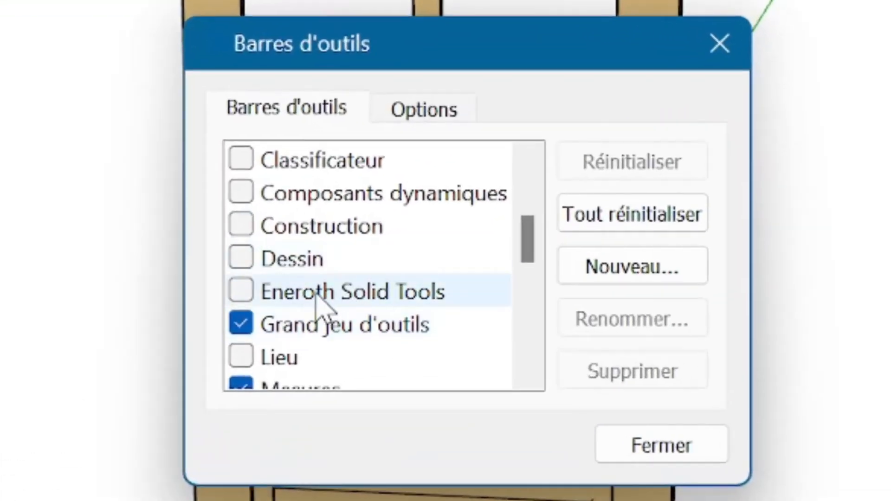
scroll(317, 297, down, 3)
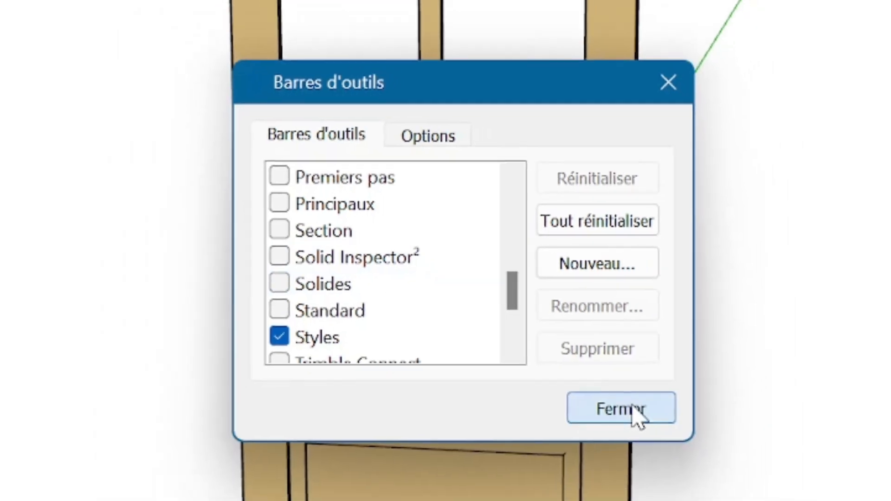
click(677, 447)
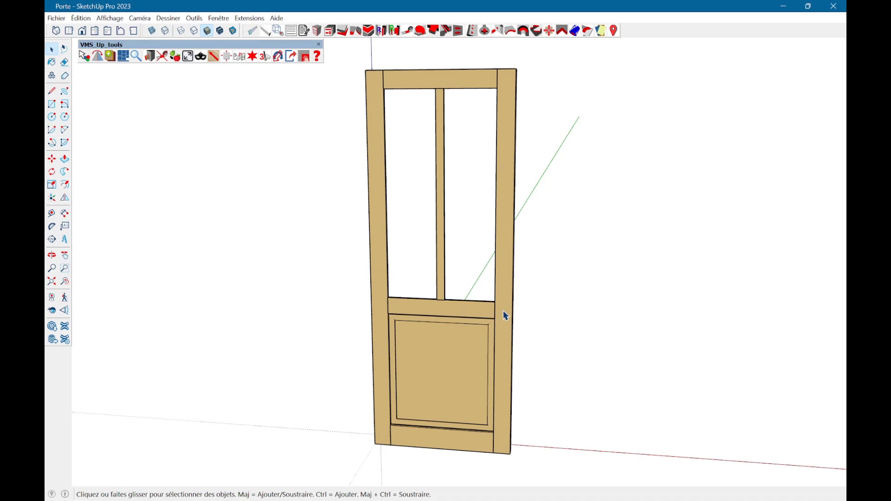
Show the entity info of the door's right stile and of its intermediate rail to compare their solid status.
right_click(505, 316)
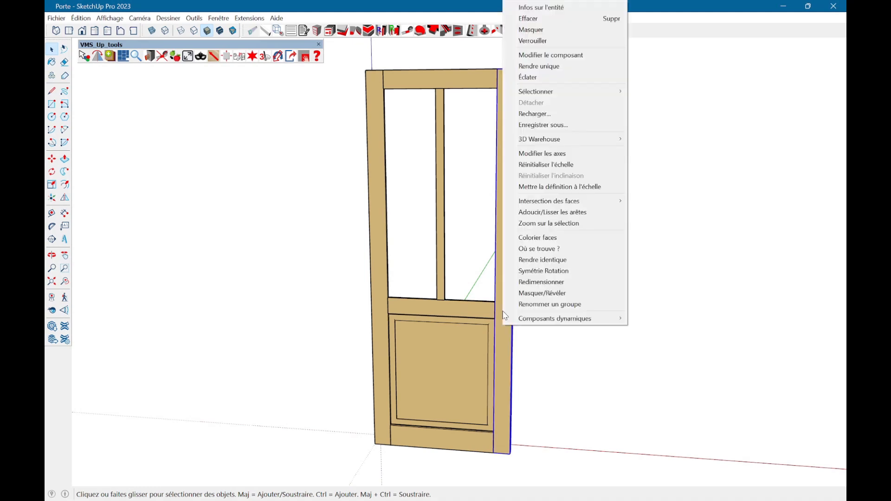
click(541, 7)
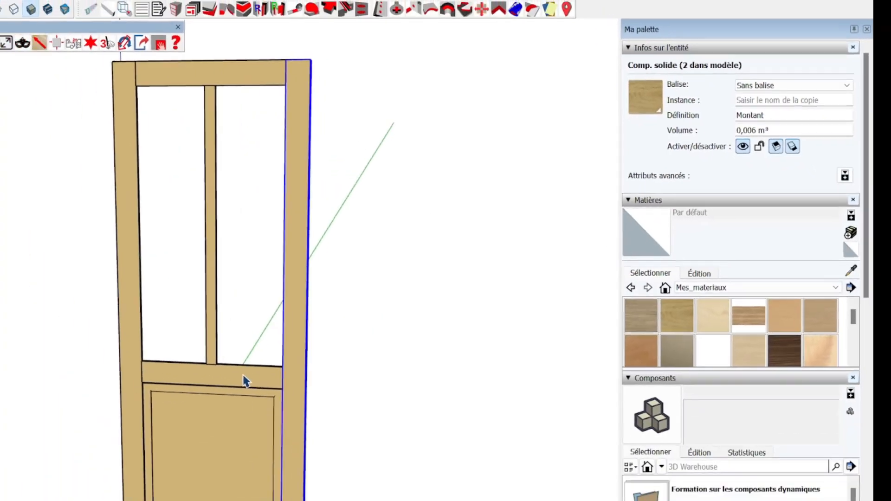
click(369, 308)
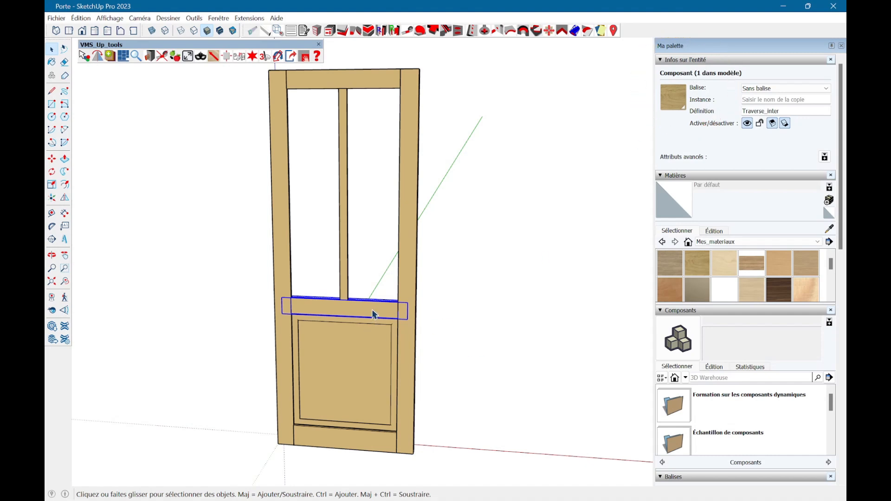
click(455, 290)
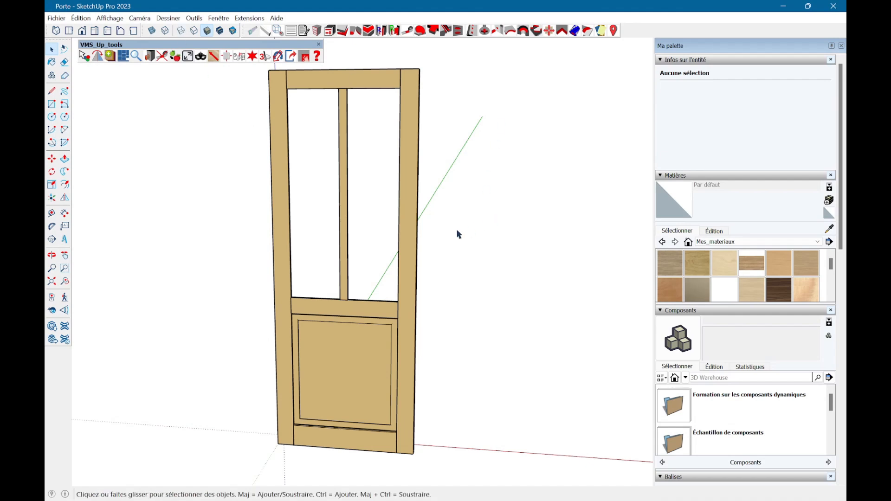
Check the door's right stile for solid errors with Solid Inspector².
click(411, 236)
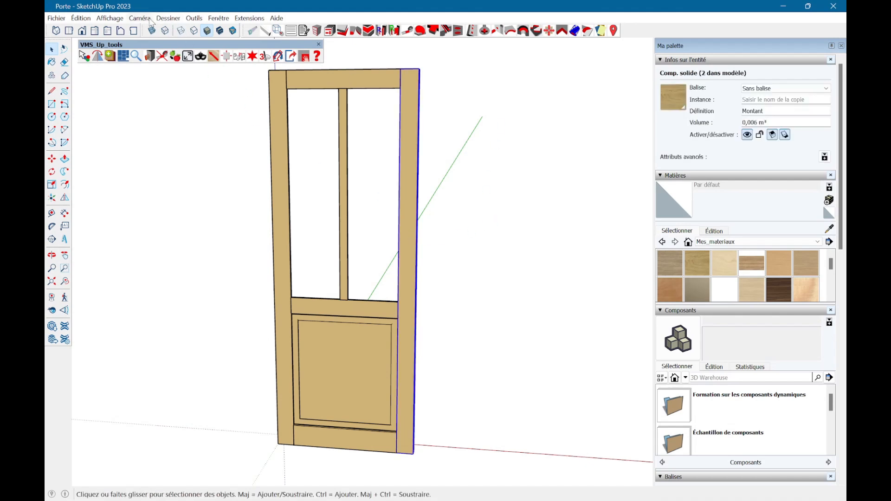
click(194, 19)
click(256, 324)
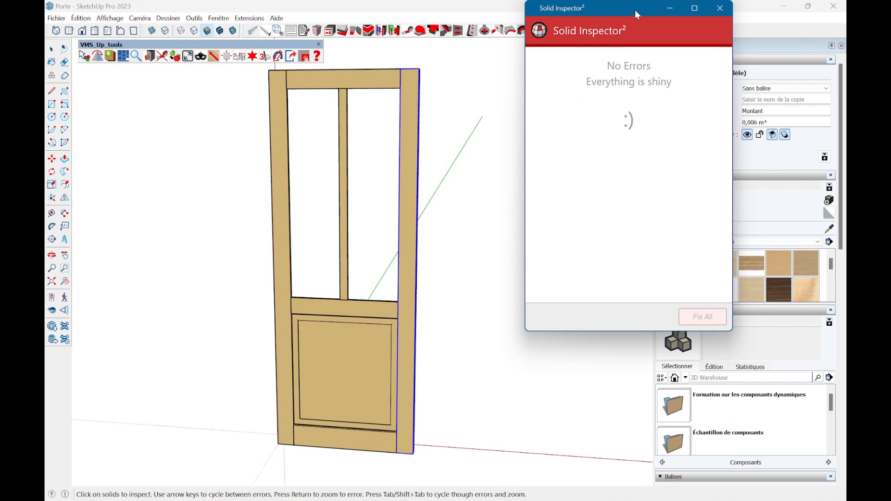
key(space)
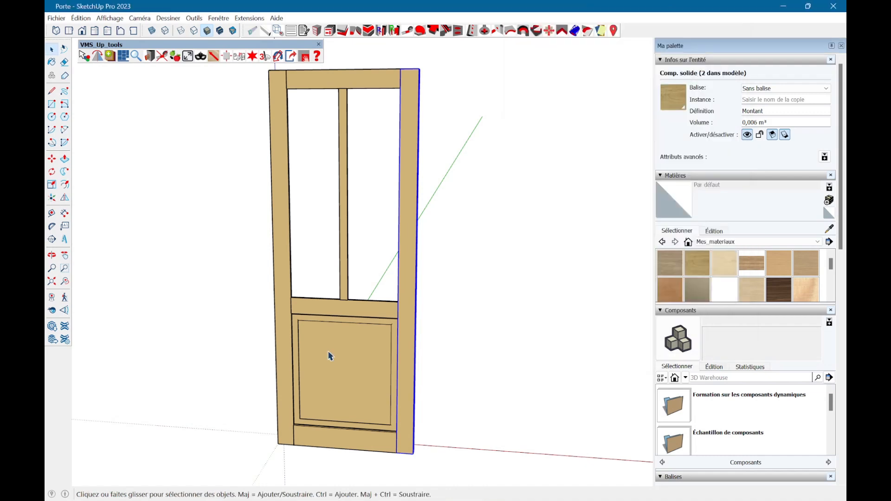
Use Où se trouve ? to look for parts of the door in the Non_solide category.
right_click(329, 352)
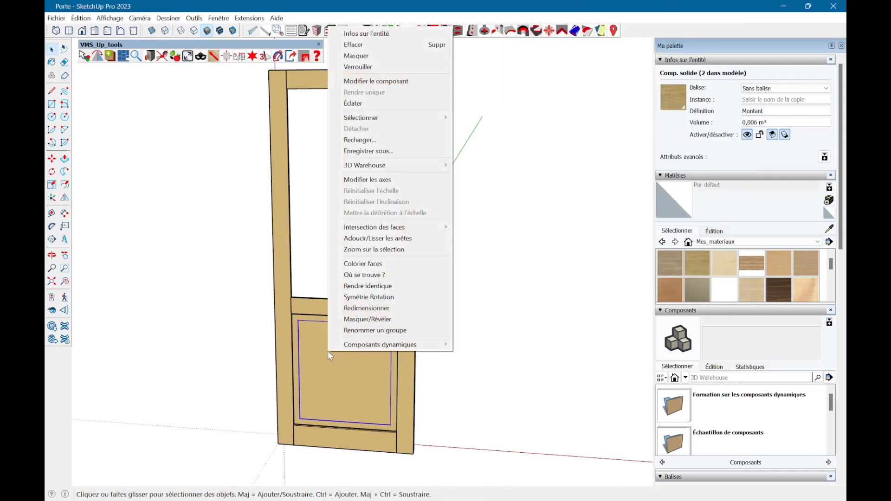
click(377, 275)
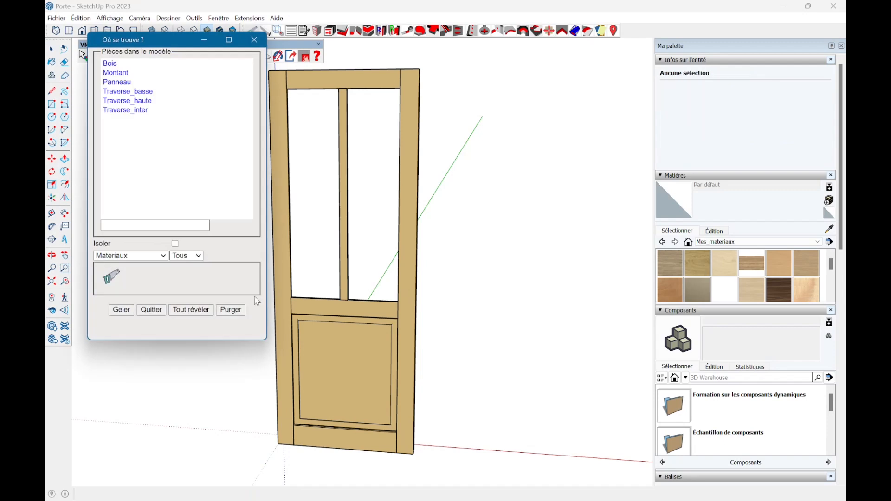
click(144, 256)
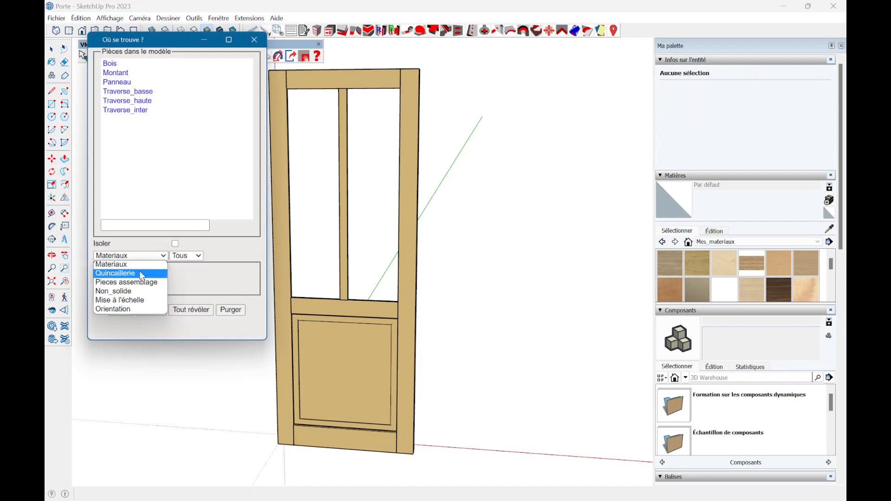
click(133, 293)
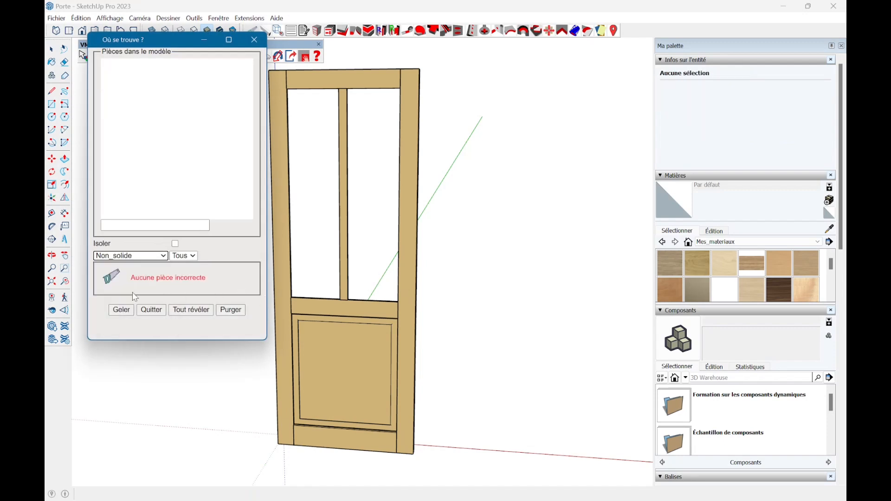
middle_drag(474, 350, 540, 354)
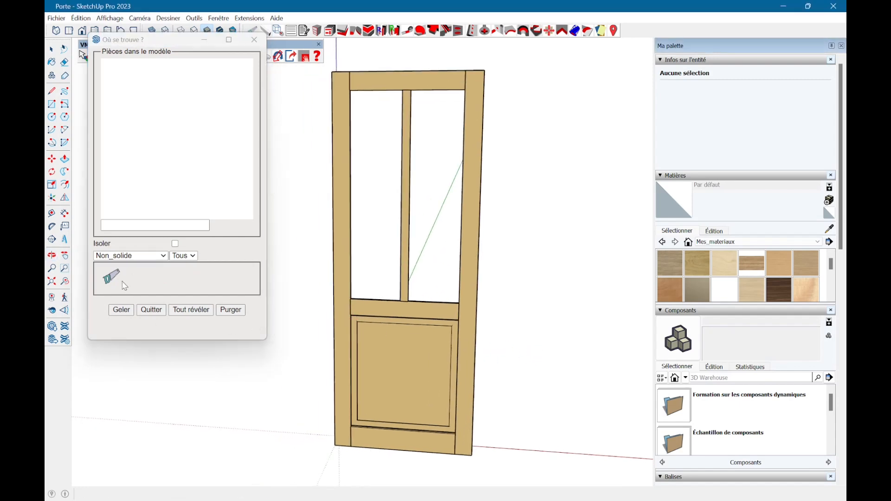
click(239, 309)
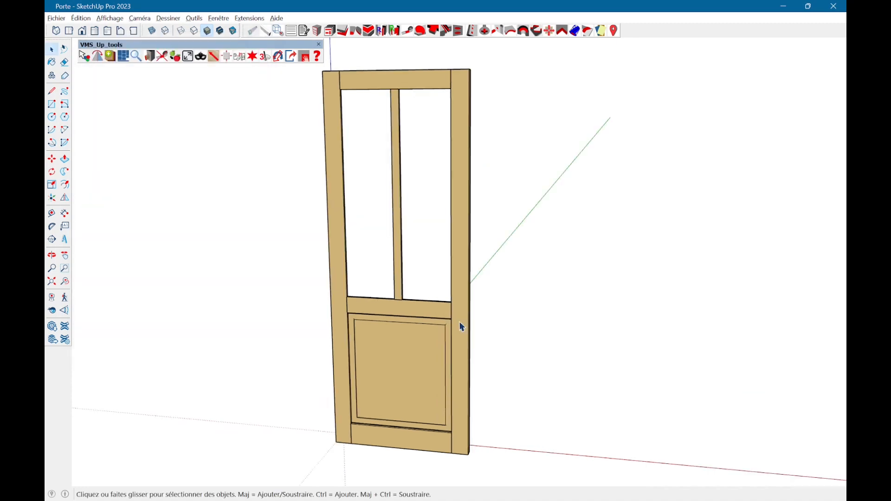
Reopen the entity info for the right stile and check the intermediate rail's entity type against it.
right_click(462, 325)
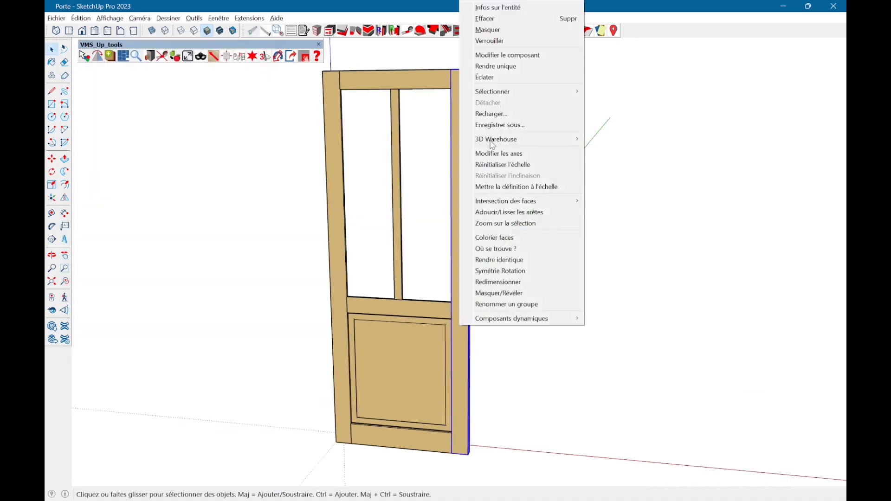
click(507, 6)
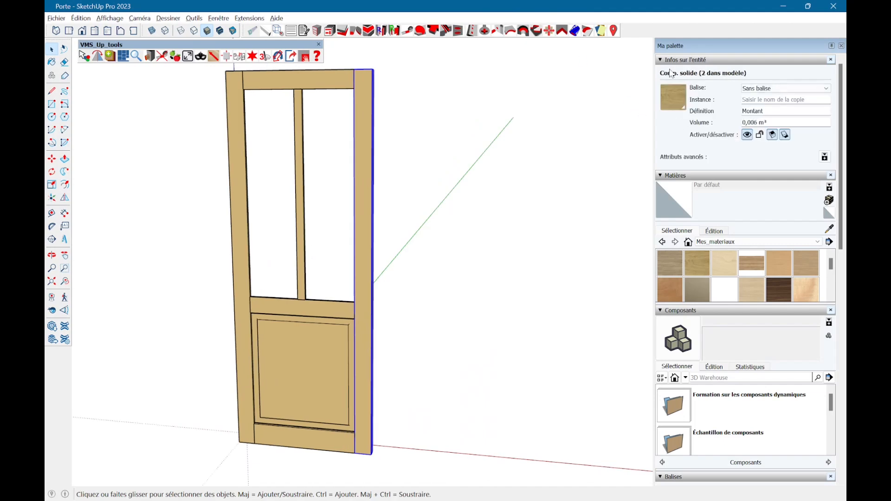
scroll(476, 251, down, 3)
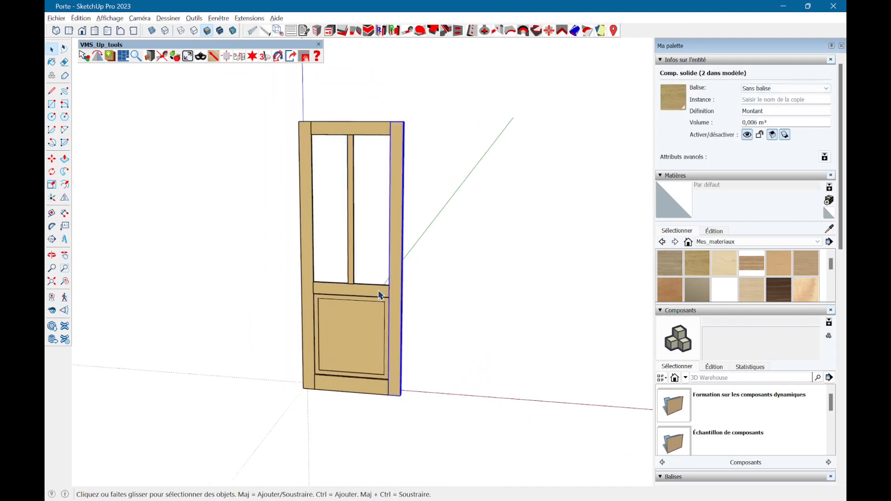
click(380, 295)
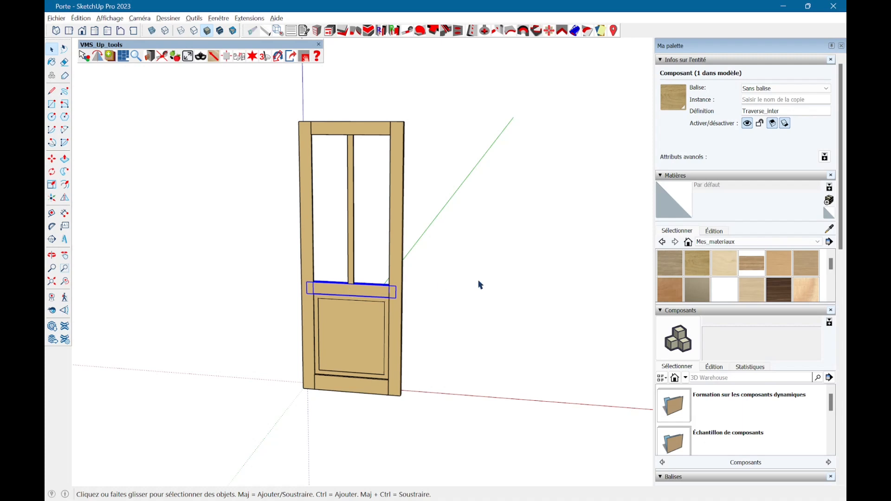
Isolate the intermediate rail with Masquer/Révéler and examine its tenons and grooves from several sides.
right_click(417, 319)
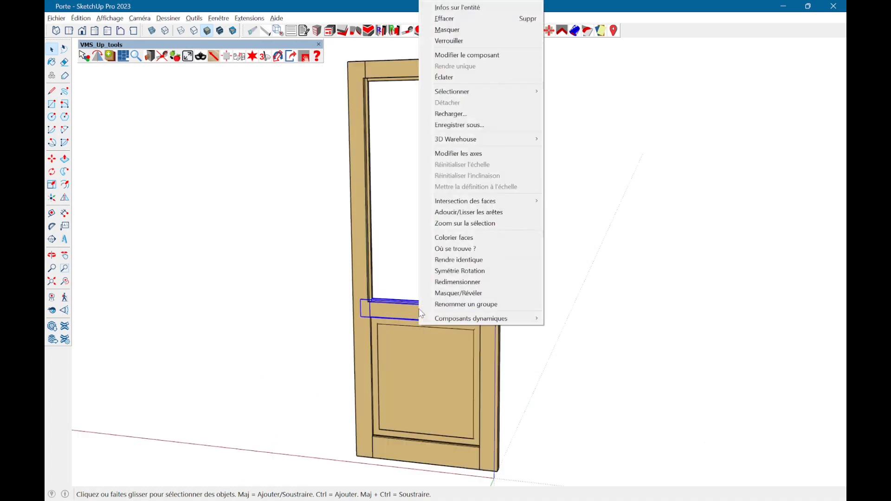
click(446, 296)
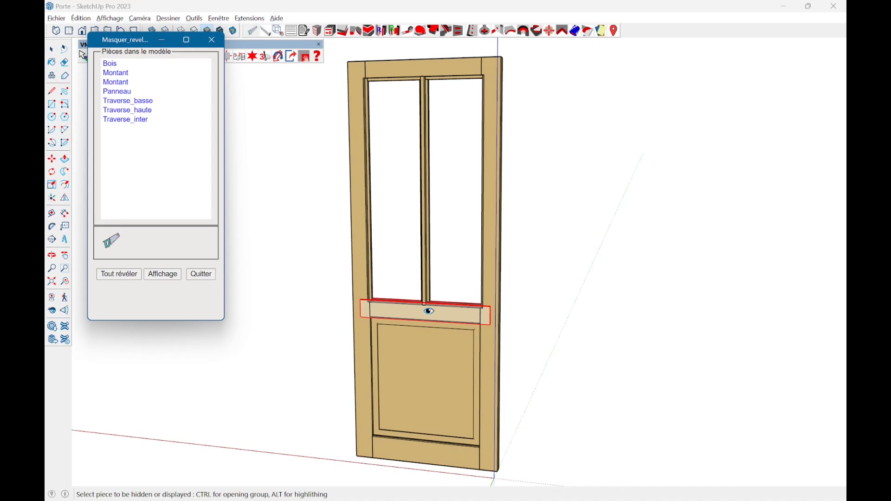
alt+click(446, 315)
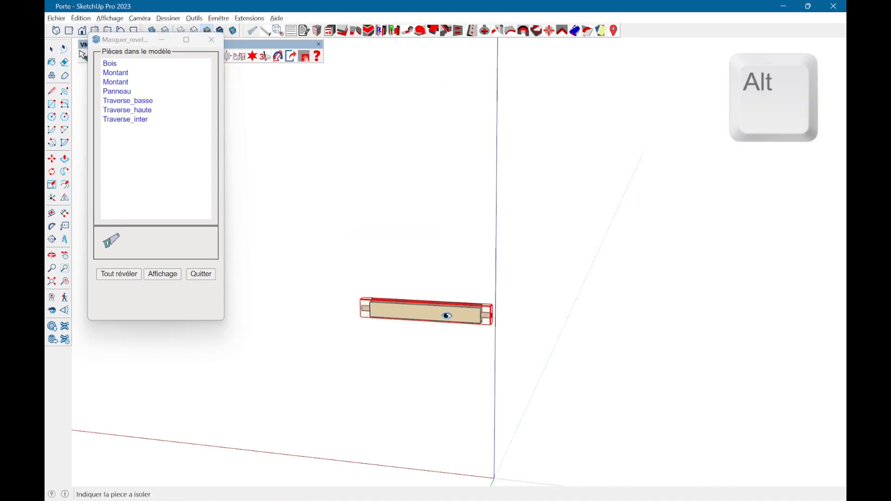
scroll(450, 344, up, 4)
middle_drag(451, 336, 370, 334)
scroll(418, 328, up, 2)
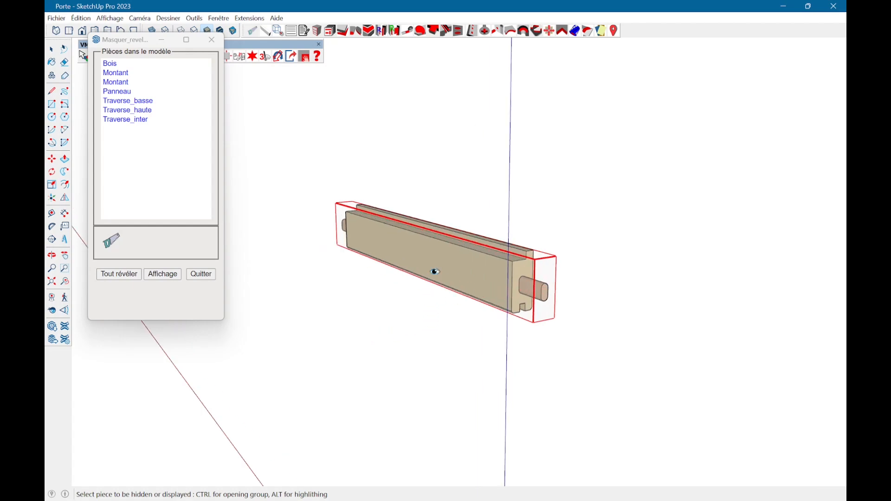
middle_drag(370, 255, 285, 279)
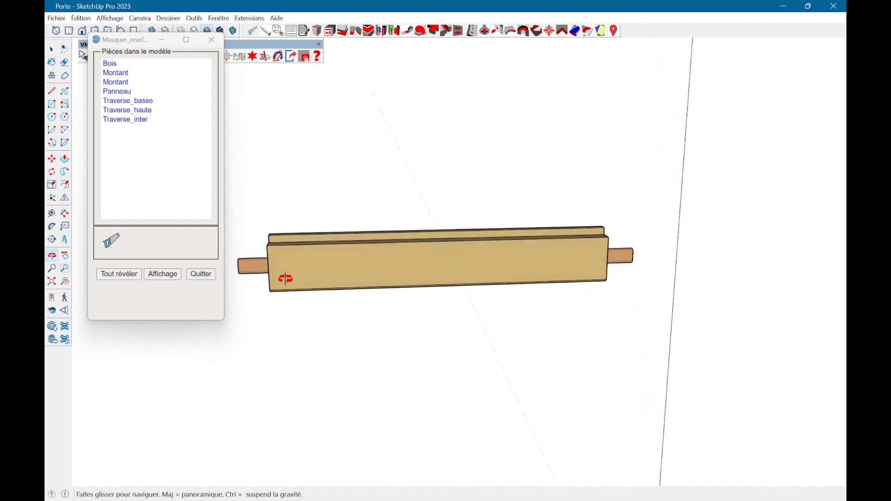
middle_drag(554, 253, 521, 274)
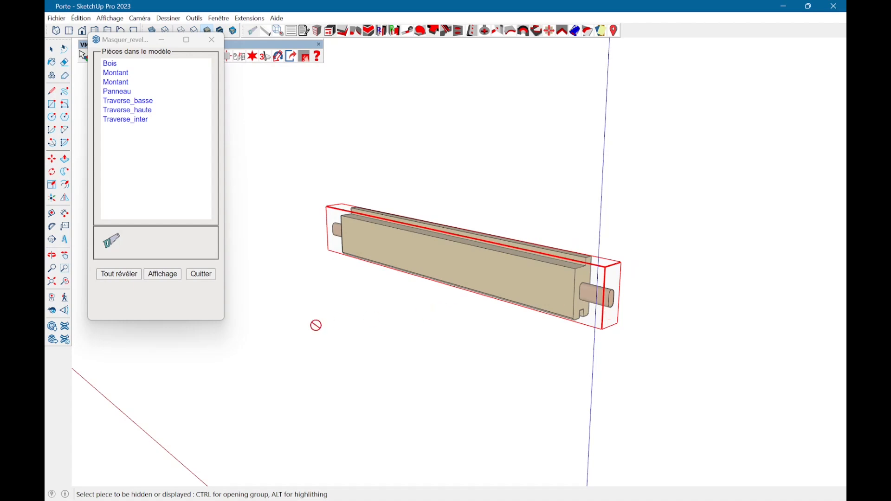
middle_drag(302, 331, 305, 279)
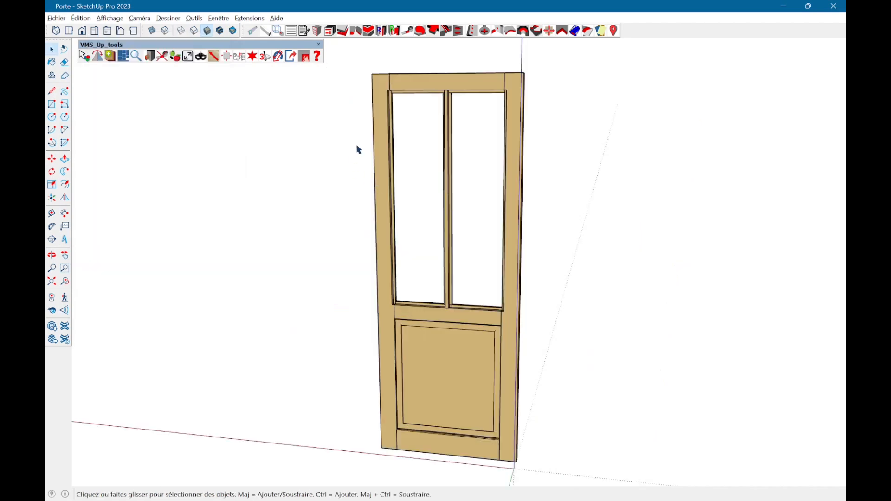
Identify the right stile with the VMS_Up_tools query tool and hide the central glazing bar.
click(318, 57)
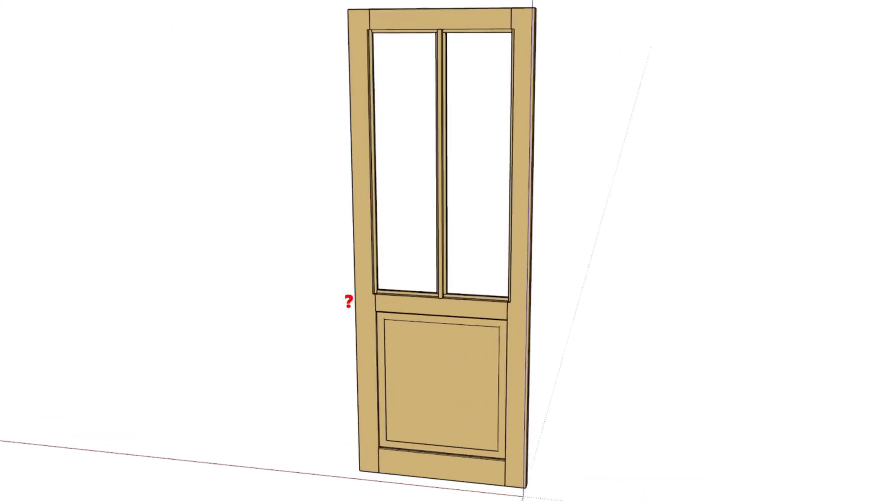
mouse_move(398, 305)
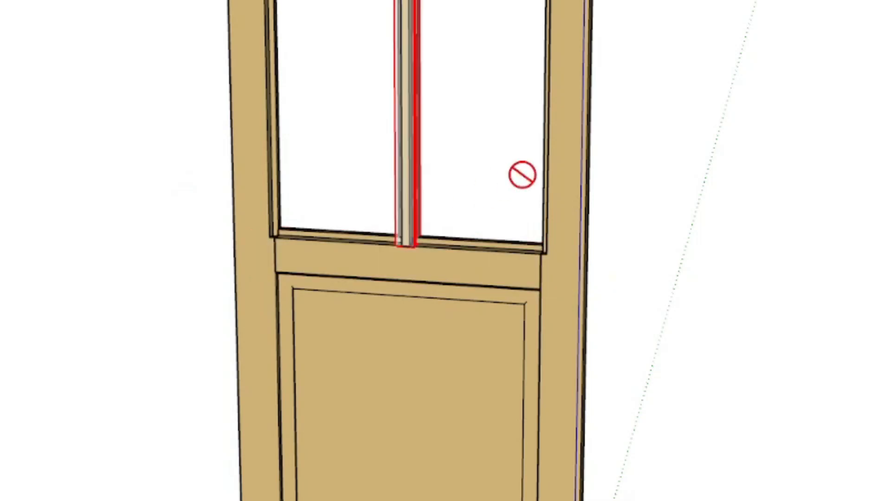
mouse_move(560, 120)
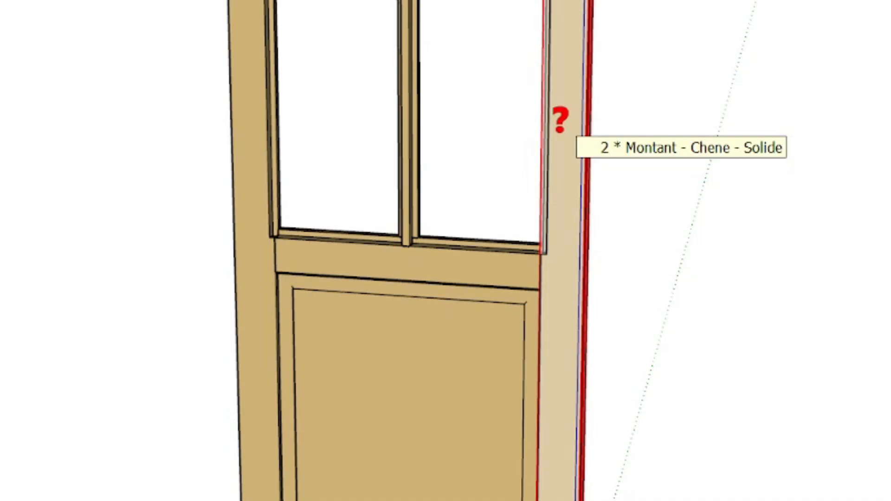
key(shift)
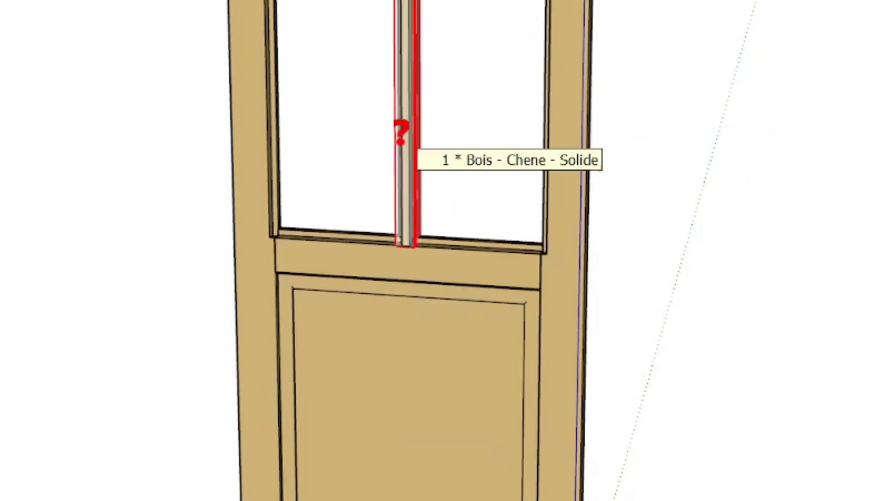
click(401, 134)
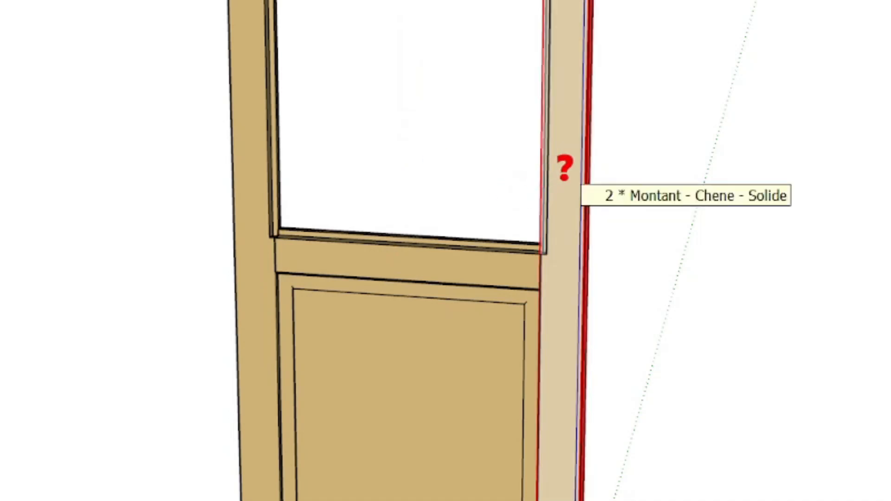
Hide both matching stiles of the door together with the query tool.
key(shift)
shift+click(566, 169)
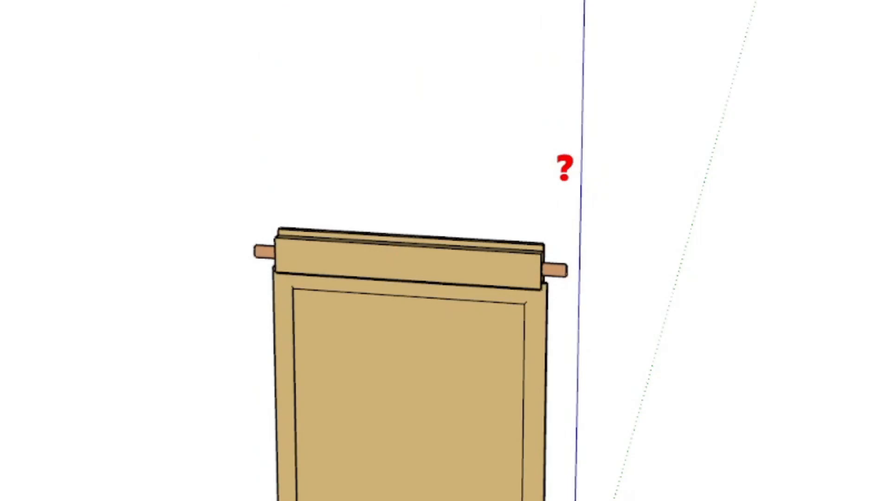
Display the hidden door parts as ghosts and unhide both stiles and the central glazing bar.
key(Tab)
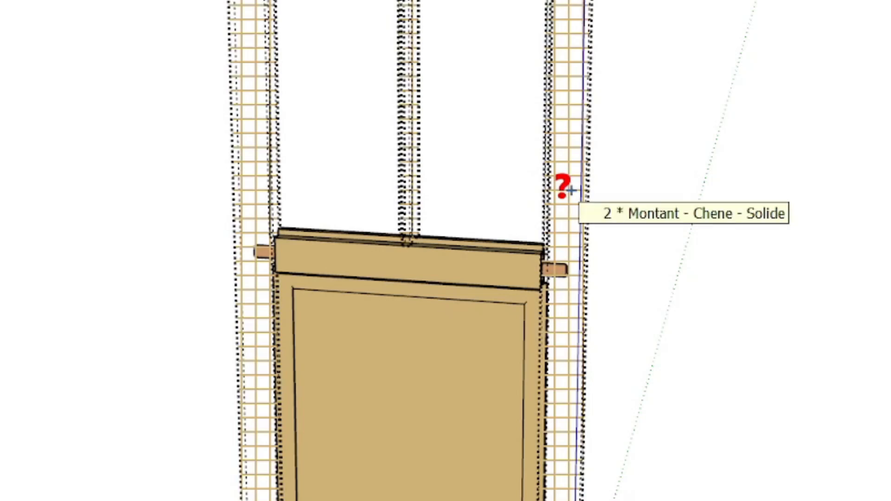
key(shift)
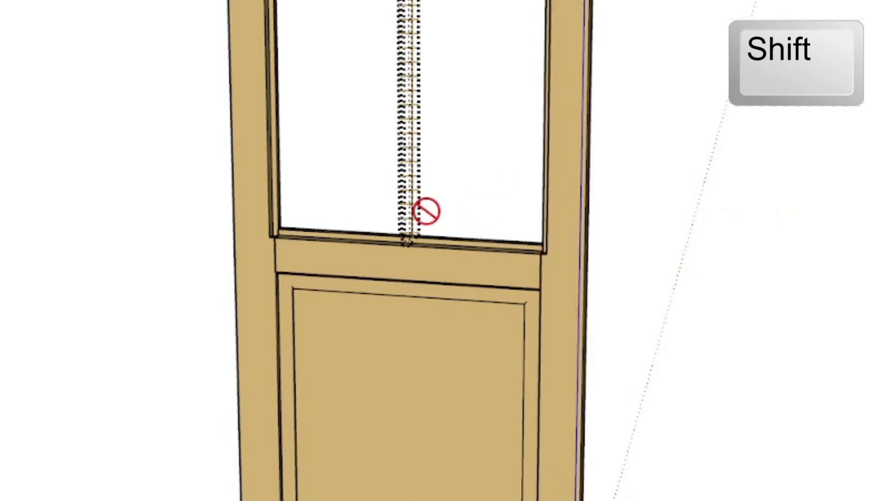
click(403, 184)
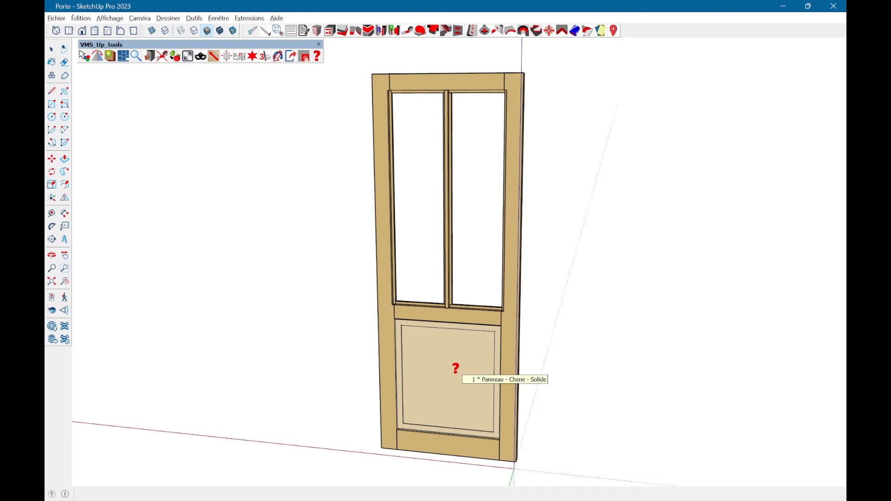
Query the lower panel's parent assembly instead of the single part.
key(ctrl)
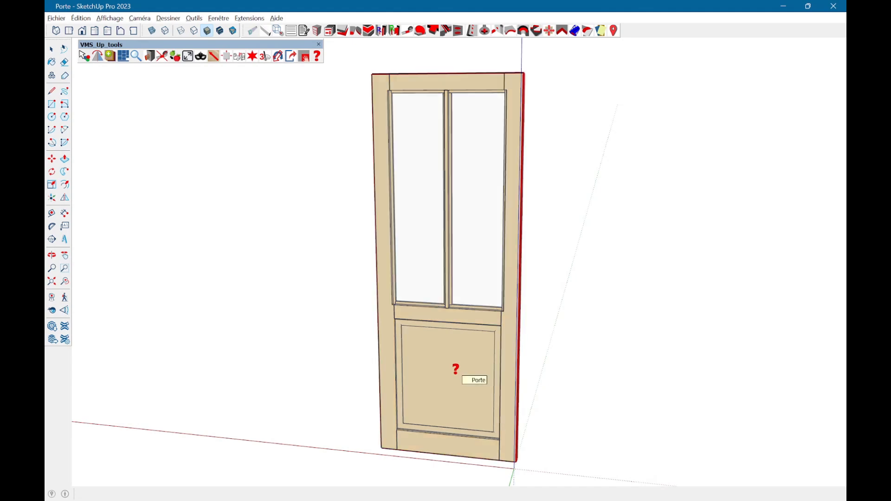
key(ctrl)
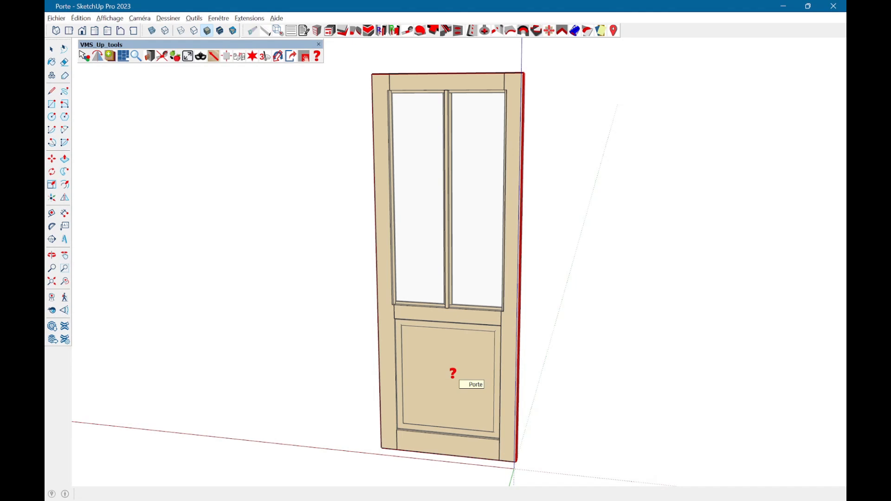
click(453, 373)
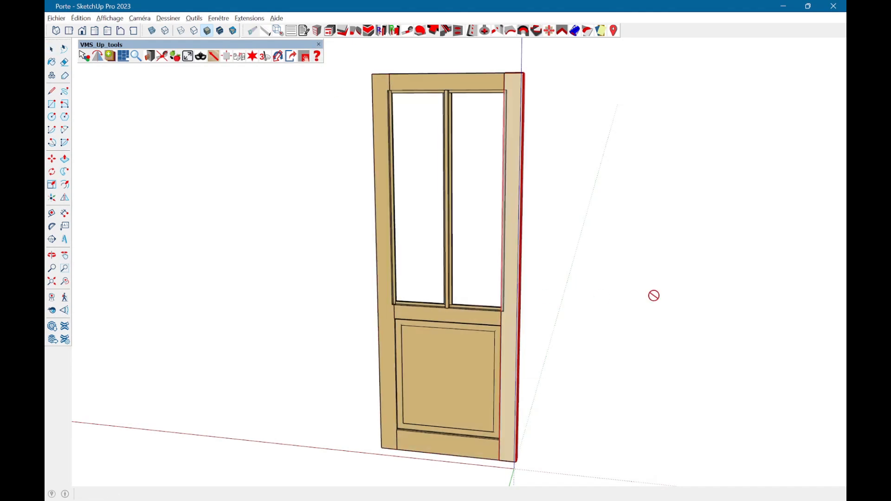
Identify the right stile with the query tool and highlight all its matching instances in the door.
key(exclam)
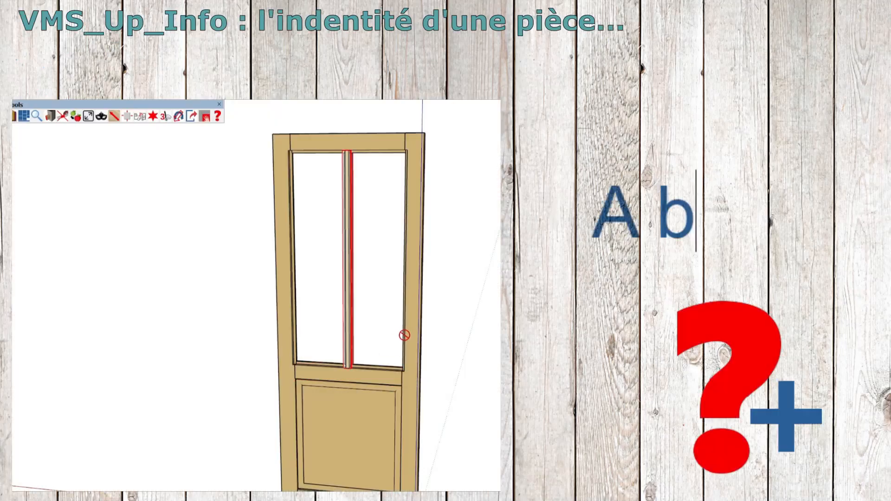
mouse_move(410, 317)
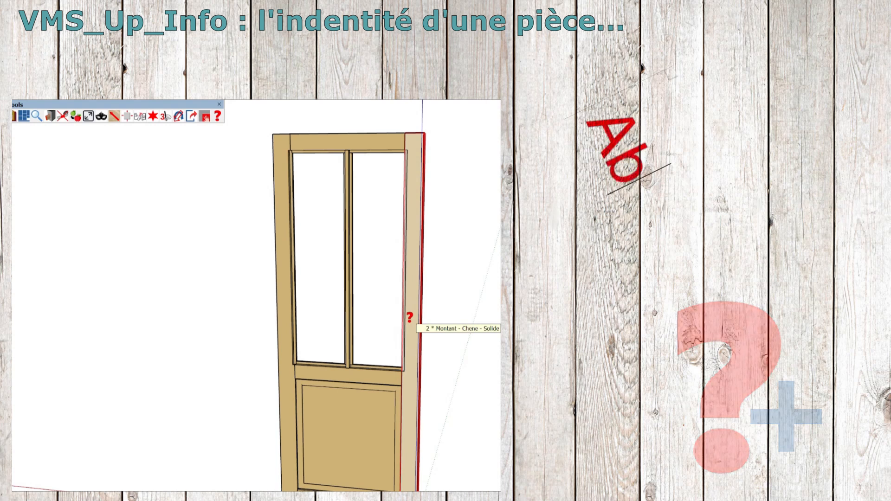
key(ctrl)
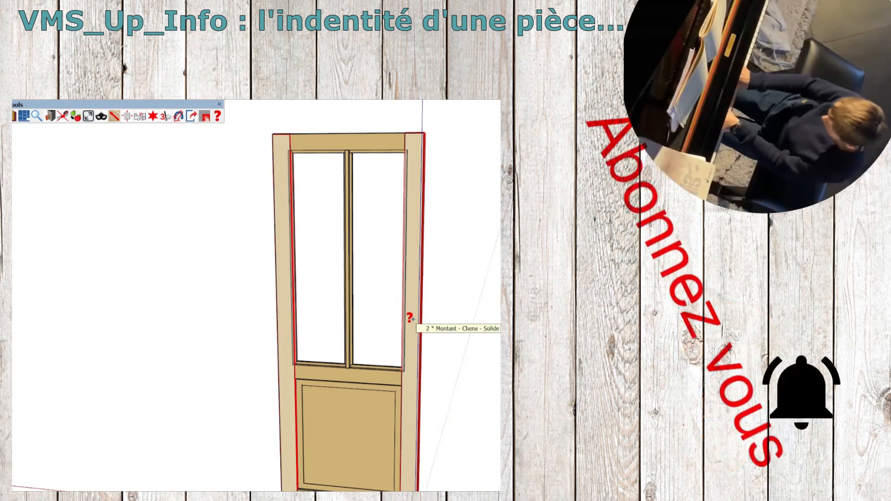